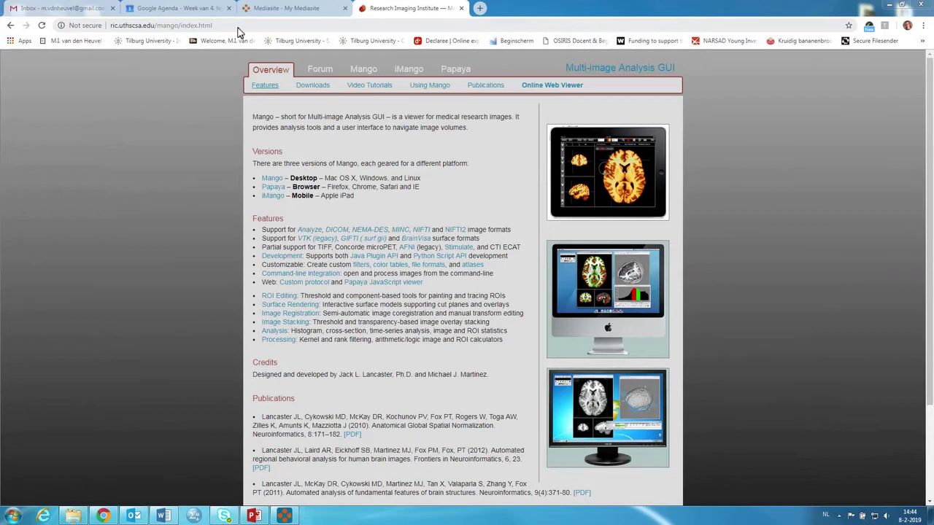
Step: Open the Mango v4.0.1 download page in Chrome, then minimise Chrome to the desktop
click(274, 181)
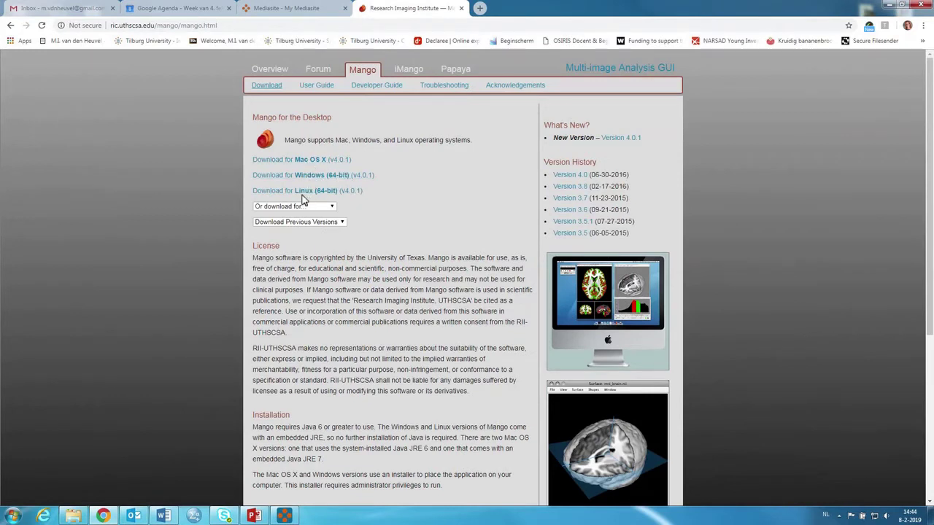
click(887, 5)
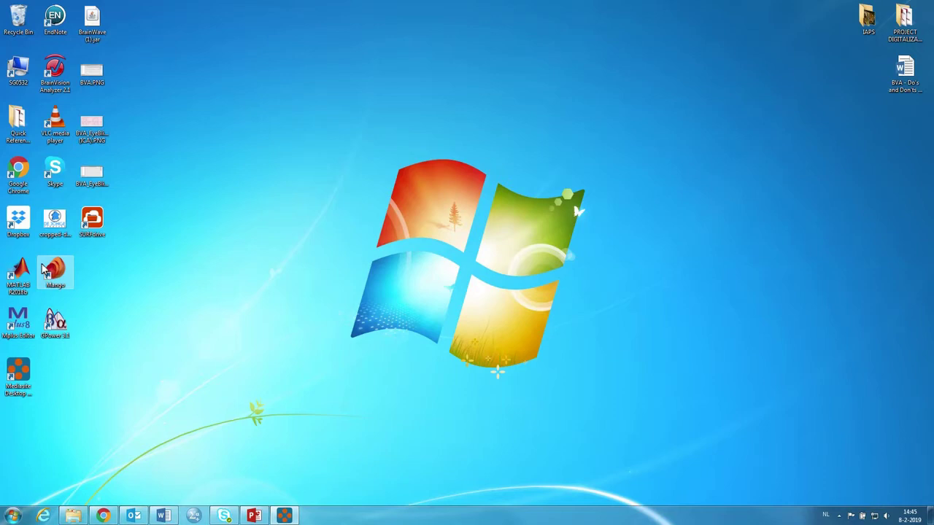
Step: Launch Mango from the desktop and load the built-in sample brain image via Open Sample Image
double_click(56, 284)
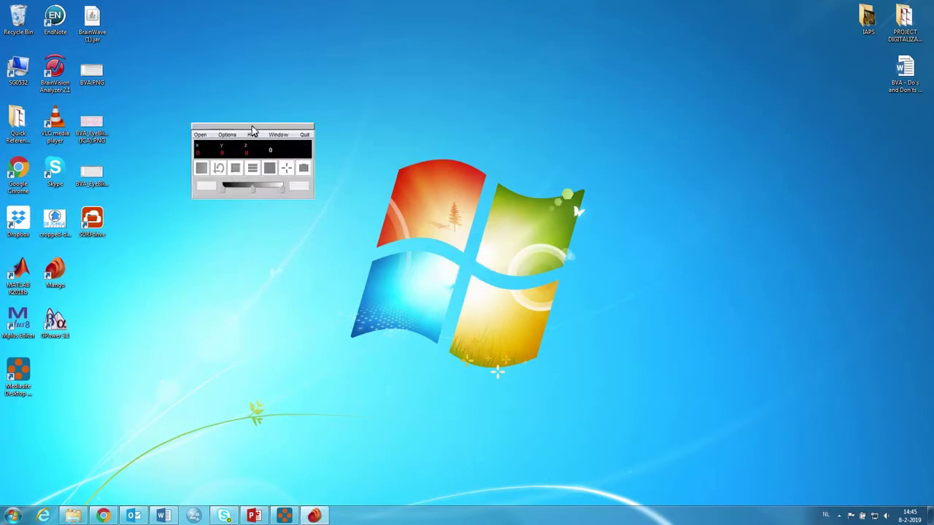
drag(252, 130, 606, 78)
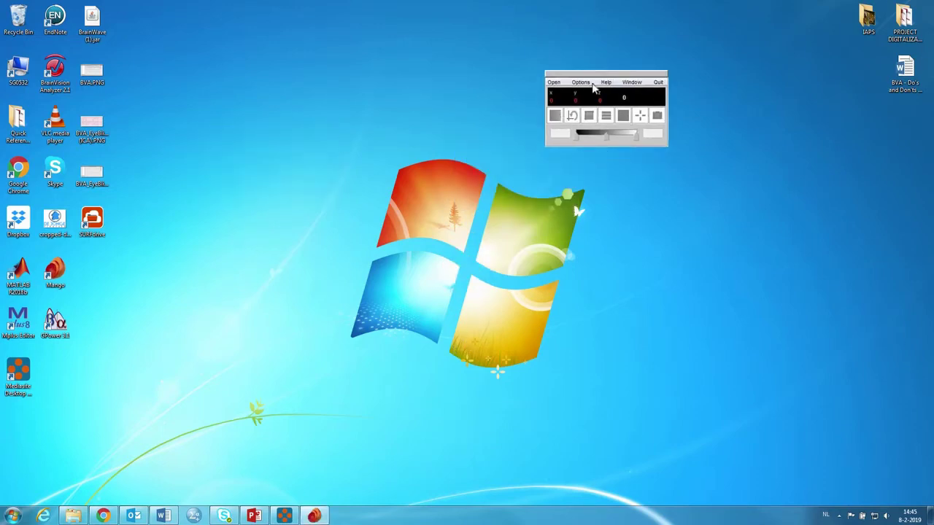
click(555, 83)
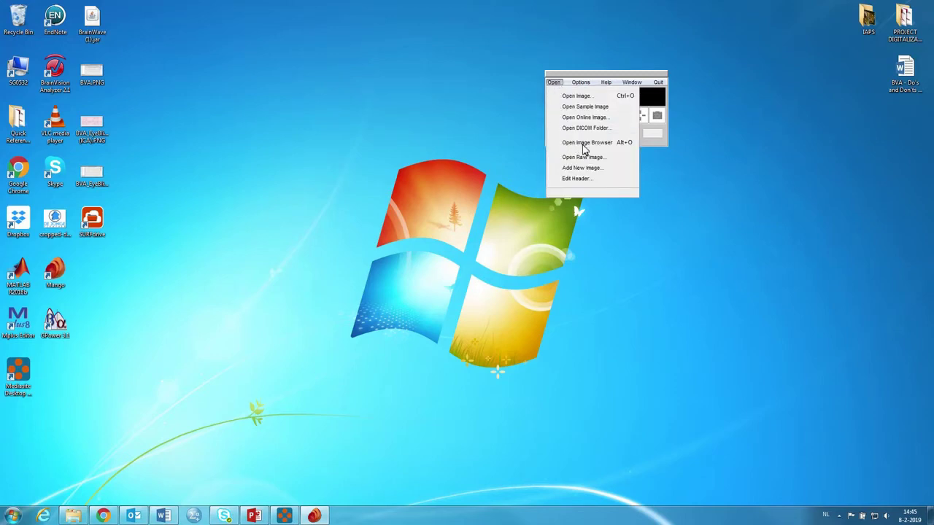
click(576, 96)
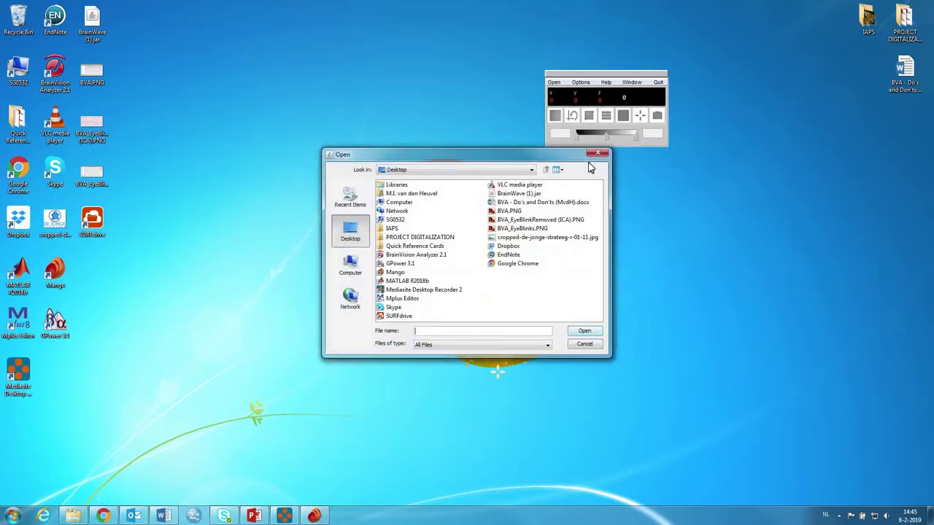
click(592, 345)
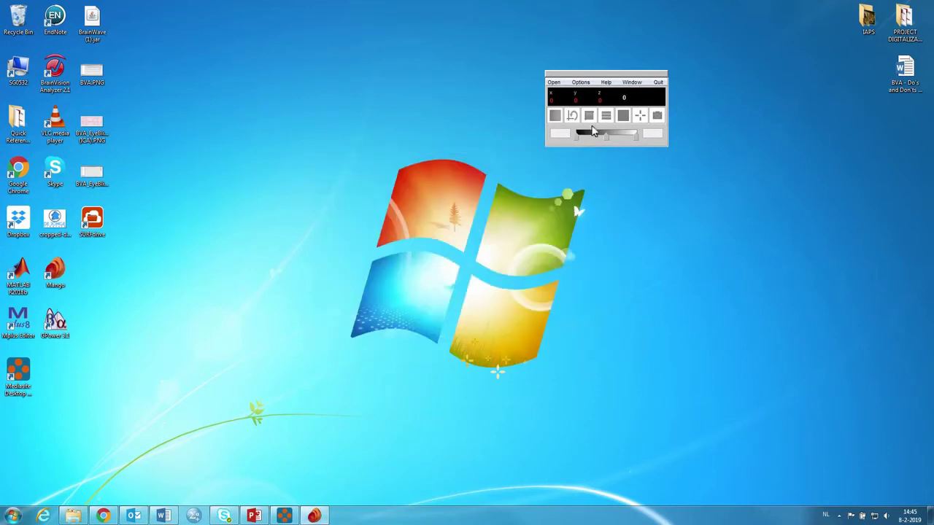
click(554, 82)
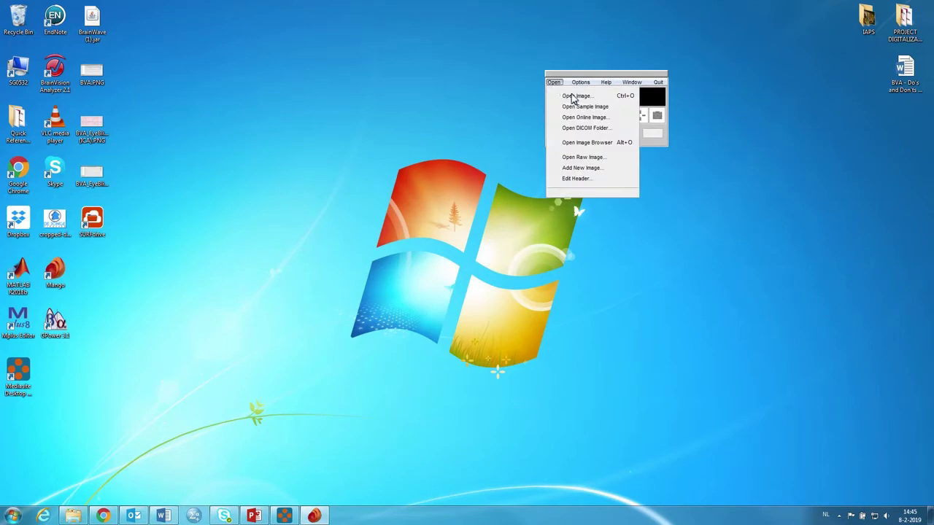
click(600, 107)
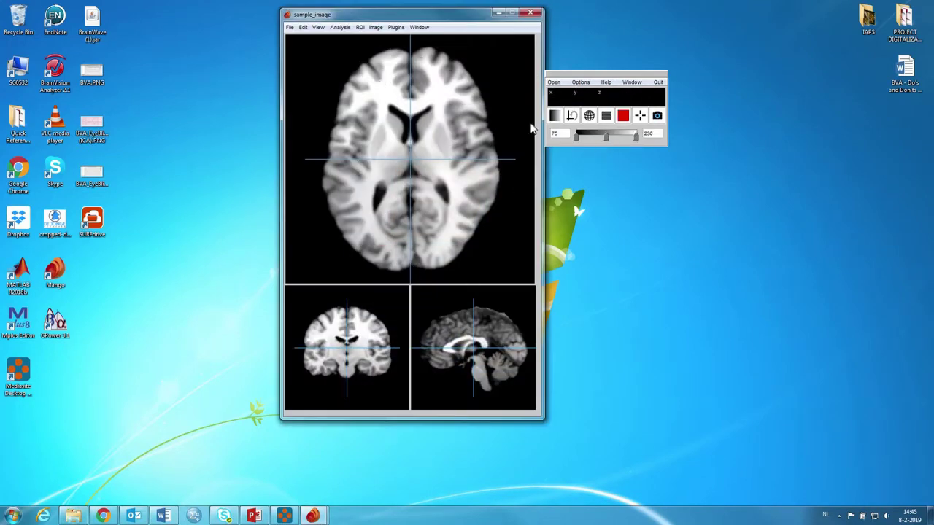
Step: Shift the sample_image window left and move the crosshair in the axial view to a point with intensity 220
drag(418, 16, 381, 20)
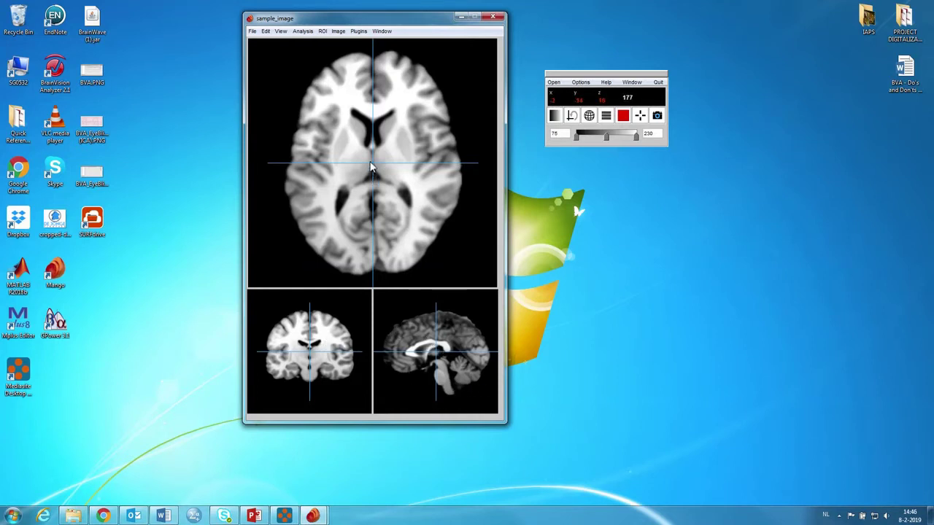
mouse_move(374, 169)
mouse_down()
mouse_move(369, 135)
mouse_move(357, 130)
mouse_move(323, 151)
mouse_move(321, 178)
mouse_move(458, 181)
mouse_move(300, 181)
mouse_move(372, 179)
mouse_move(367, 104)
mouse_move(361, 212)
mouse_move(376, 270)
mouse_move(373, 166)
mouse_up()
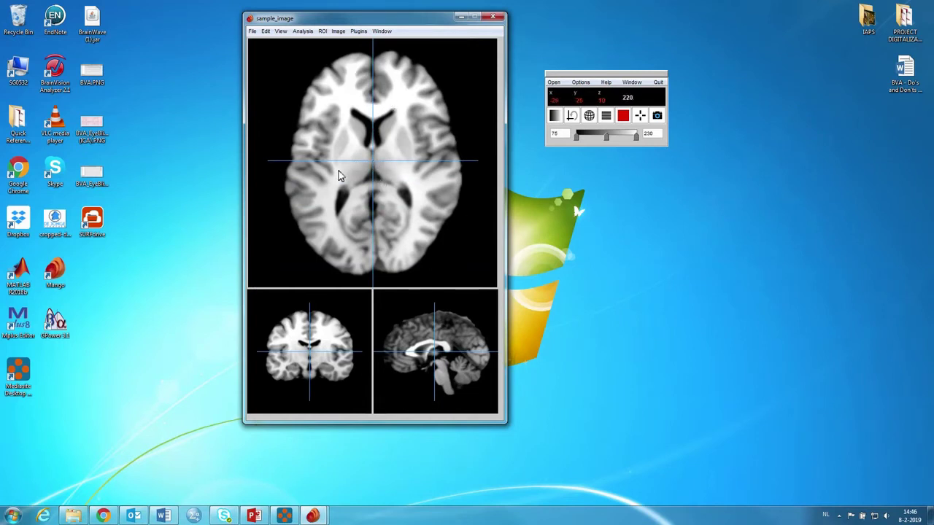
Step: Enable the Talairach (Talairach Daemon Labels) atlas from the globe toolbar's Atlas menu
click(555, 83)
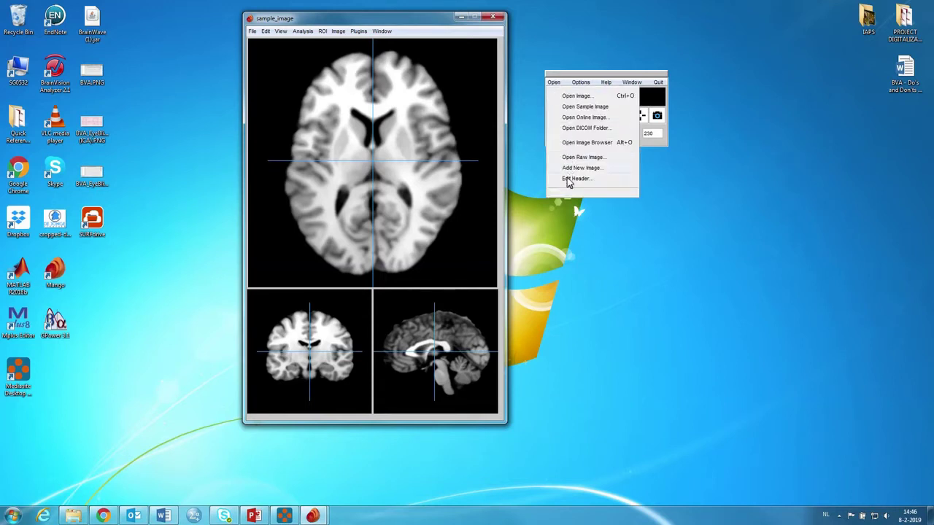
click(559, 86)
click(589, 117)
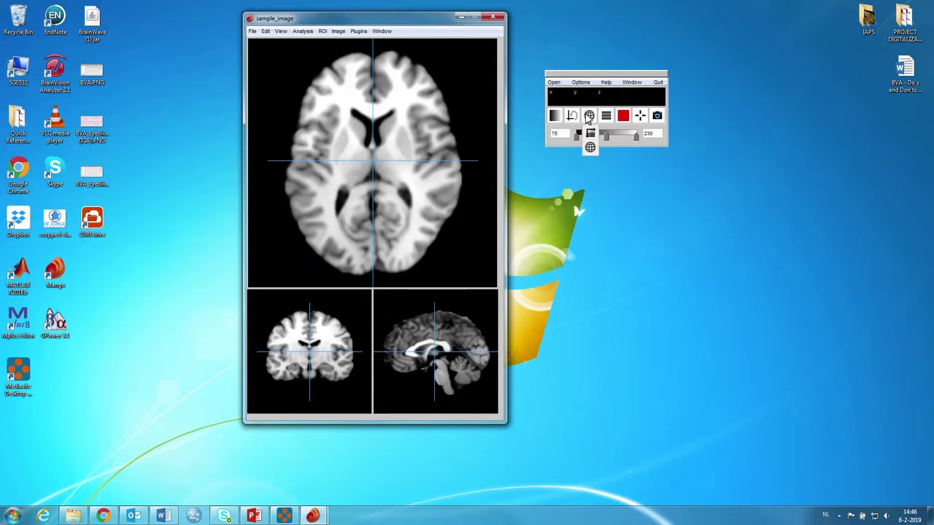
click(591, 146)
mouse_move(619, 146)
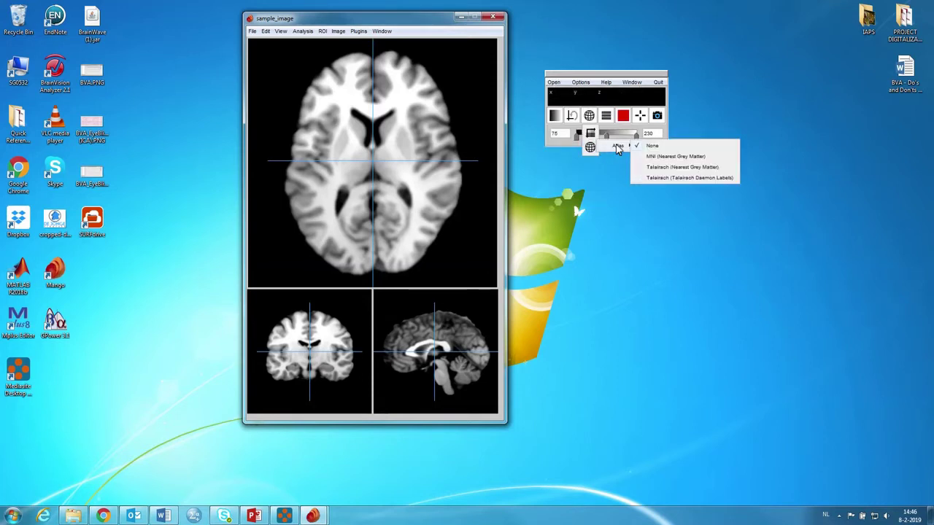
click(666, 180)
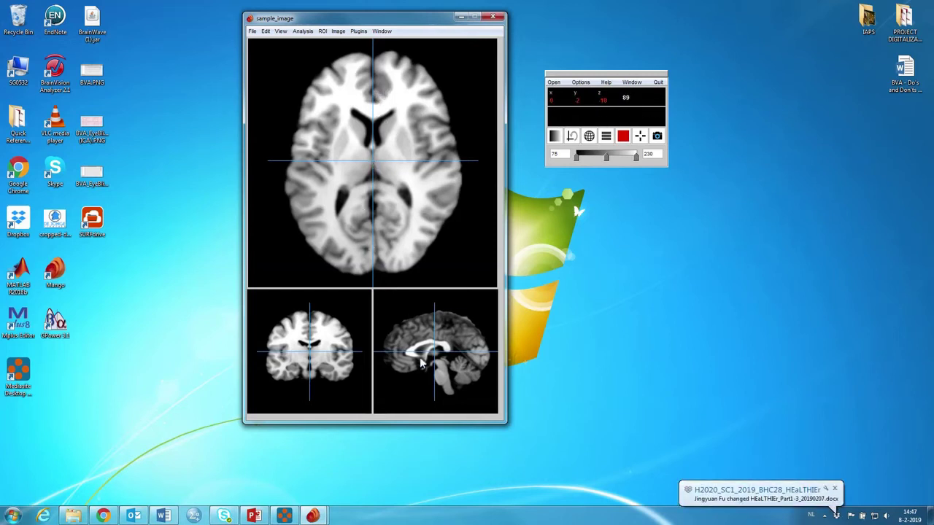
Step: Click sagittal and axial points to read Talairach labels, including the Caudate Body and a frontal region
click(463, 369)
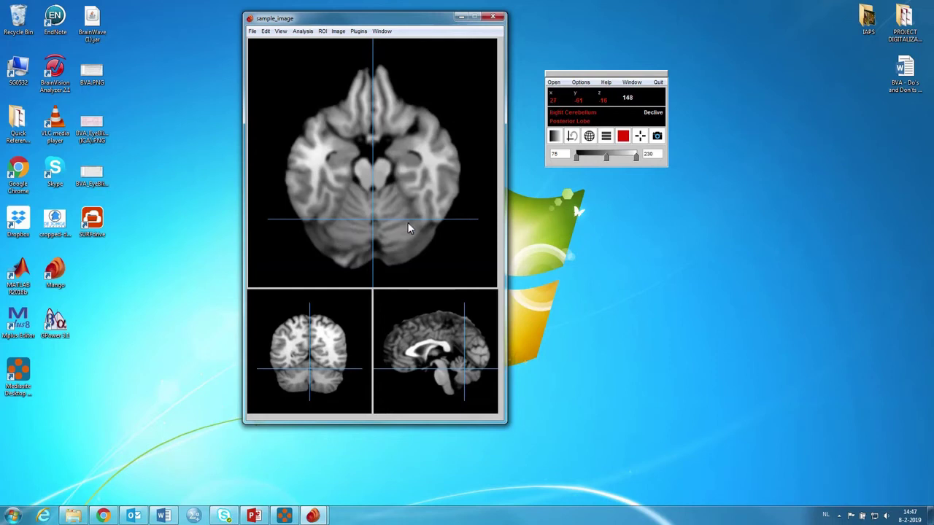
click(359, 169)
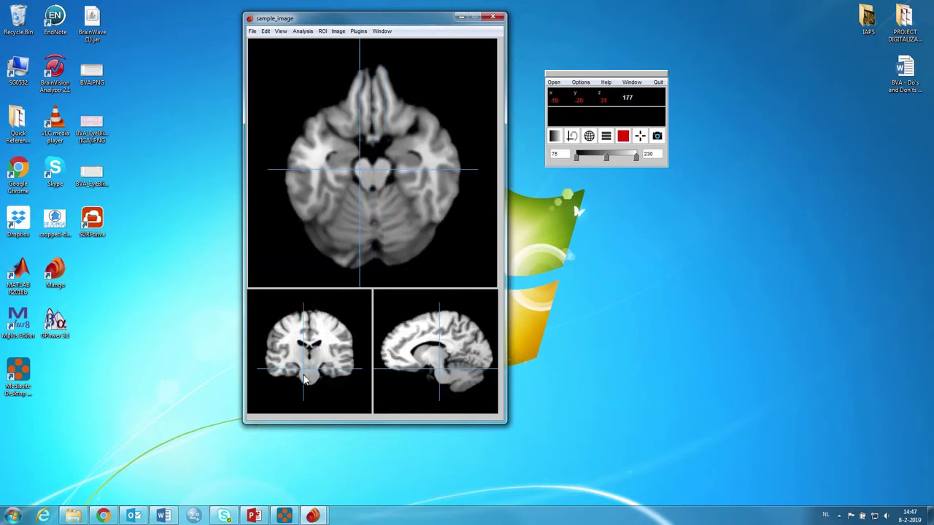
click(420, 355)
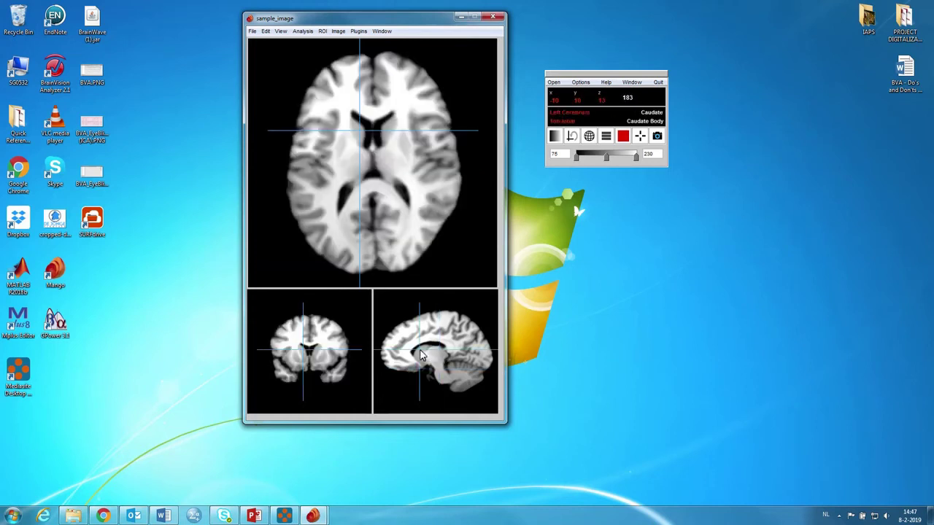
click(349, 77)
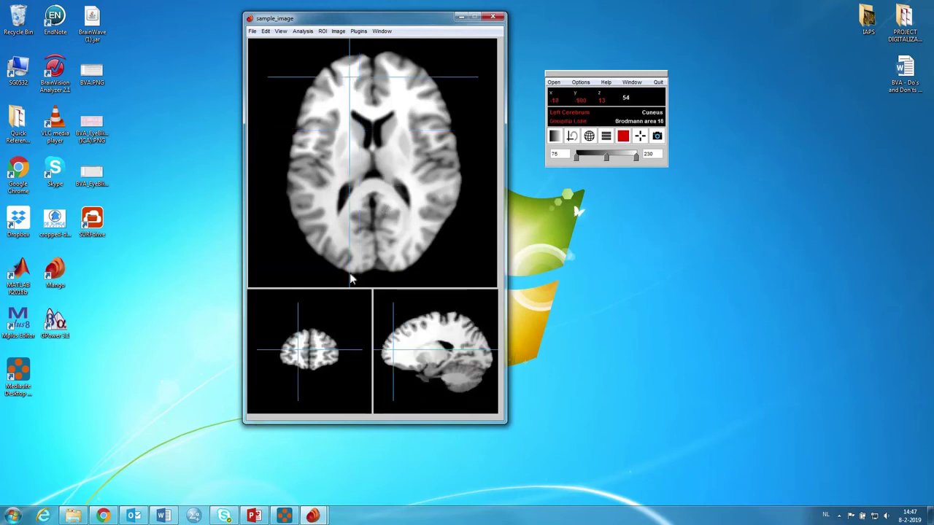
click(433, 355)
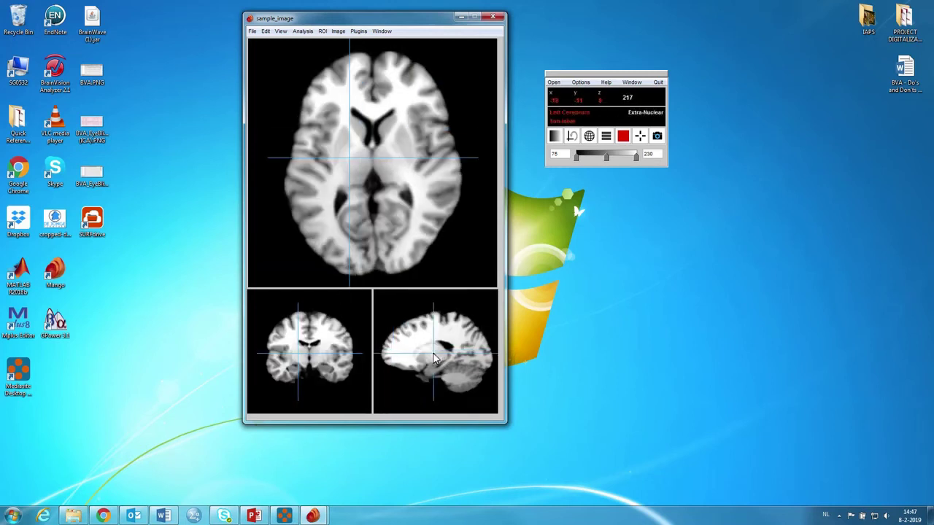
Step: Place the crosshair on the thalamus, anterior cingulate and corpus callosum, reading each label
click(377, 161)
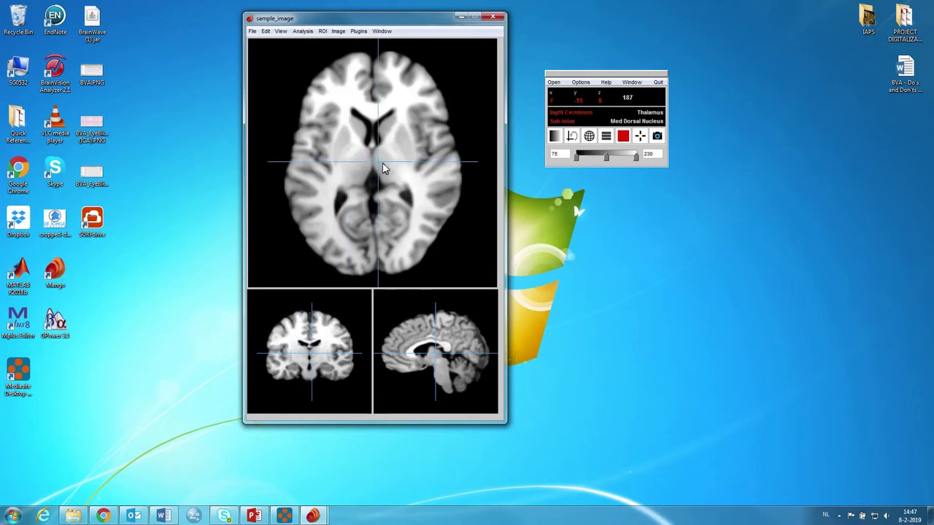
click(364, 165)
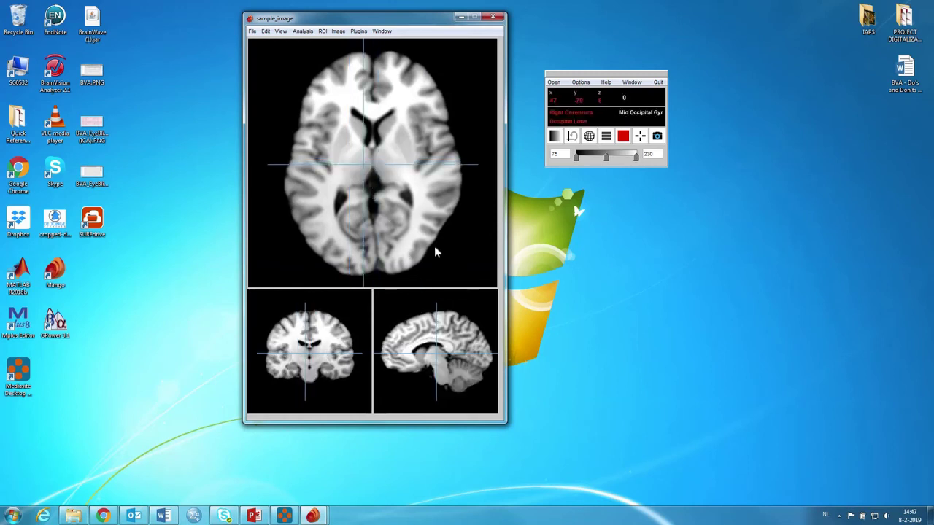
click(438, 359)
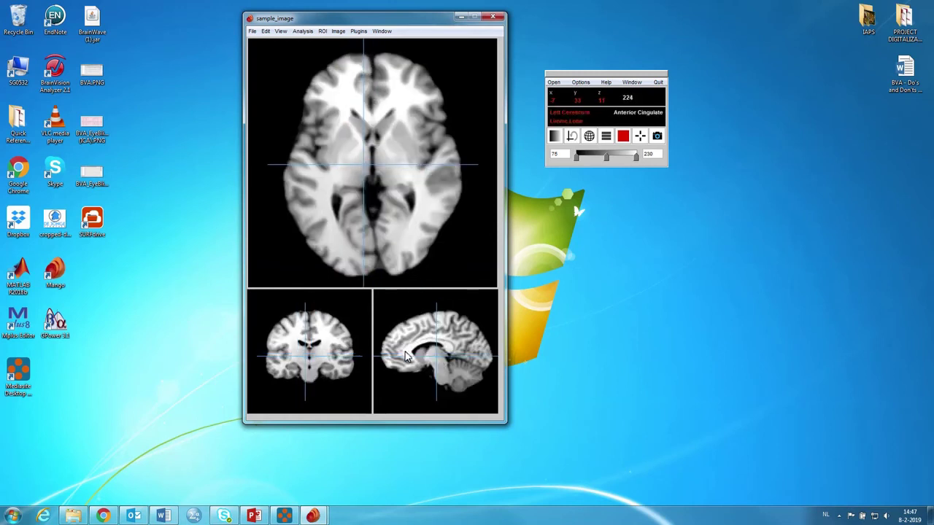
click(407, 354)
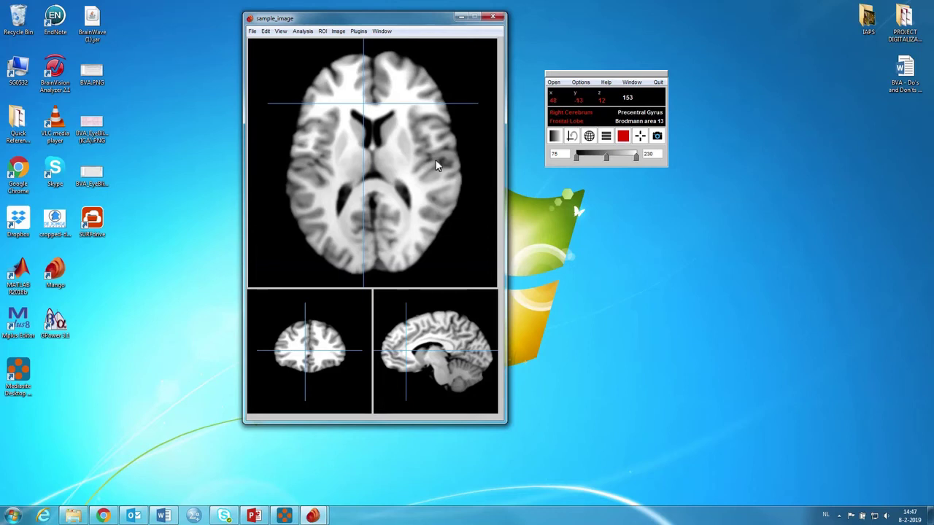
drag(370, 113, 374, 114)
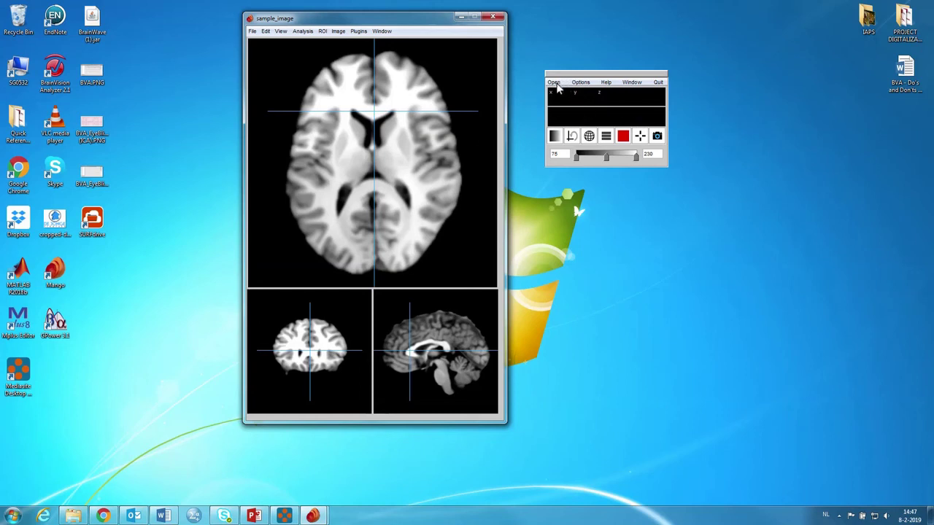
click(554, 83)
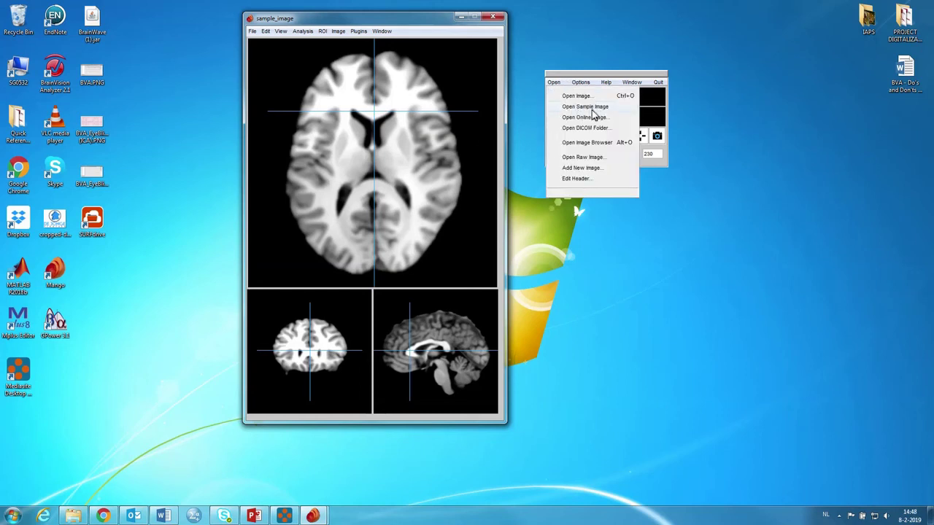
click(554, 86)
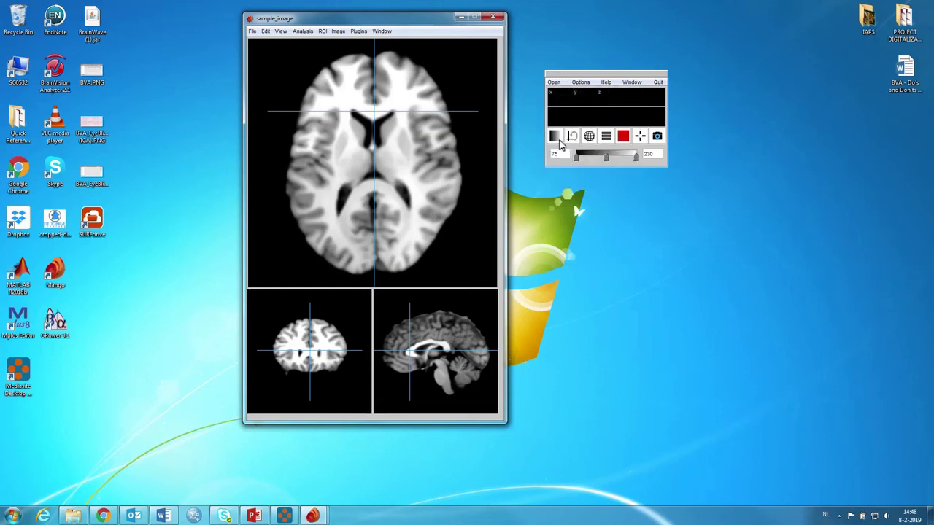
click(589, 139)
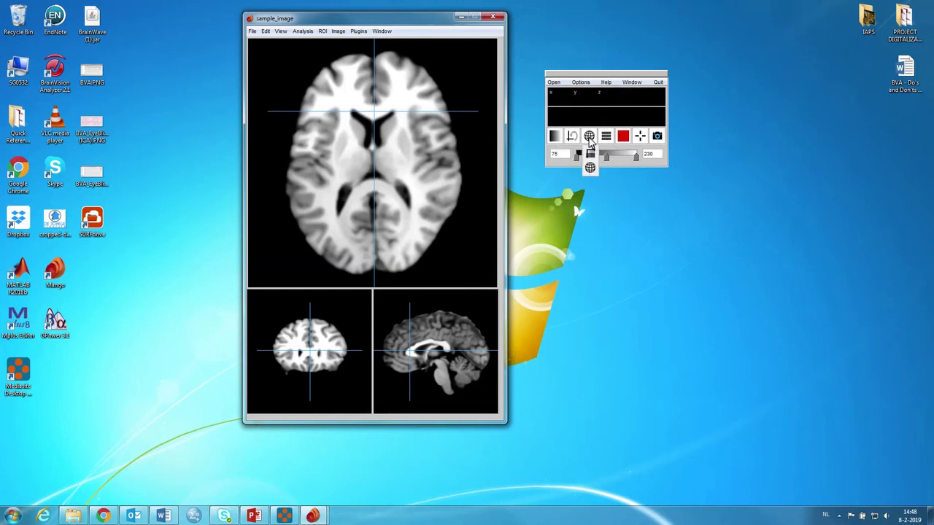
click(590, 167)
mouse_move(620, 166)
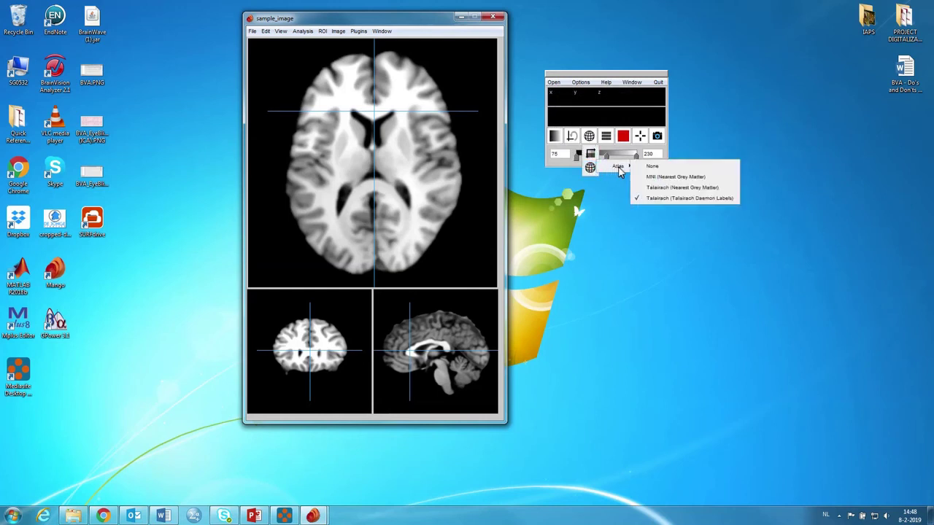